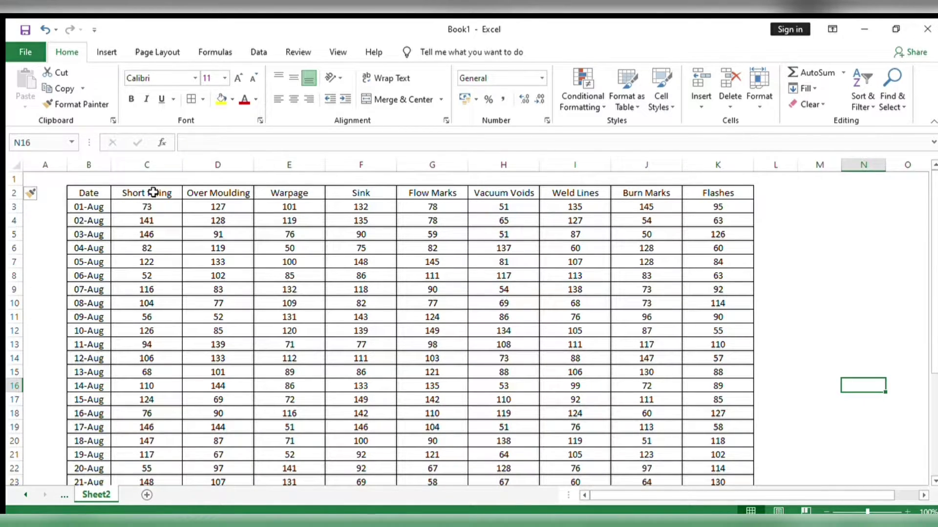
# Examine the defect-type headers, the August dates and the daily defect counts in the source table.
pyautogui.click(167, 194)
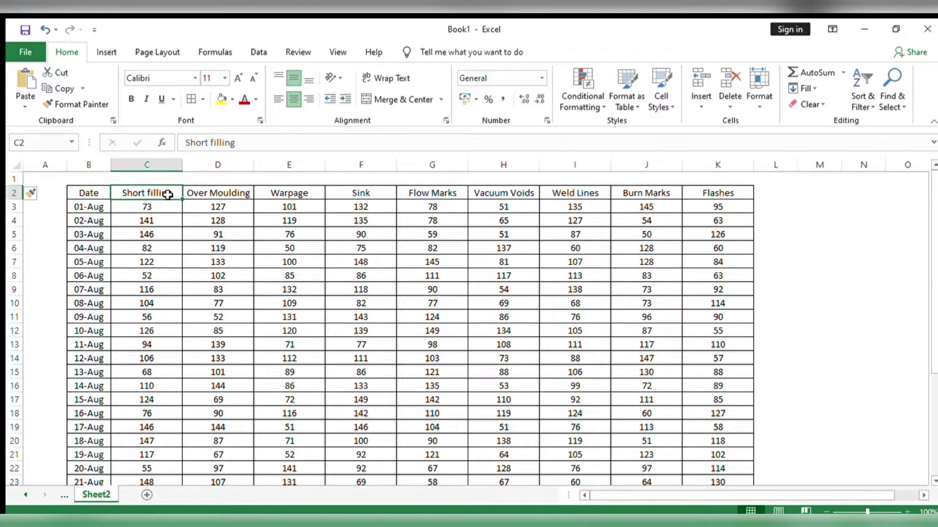
pyautogui.click(210, 193)
pyautogui.click(287, 193)
pyautogui.click(404, 192)
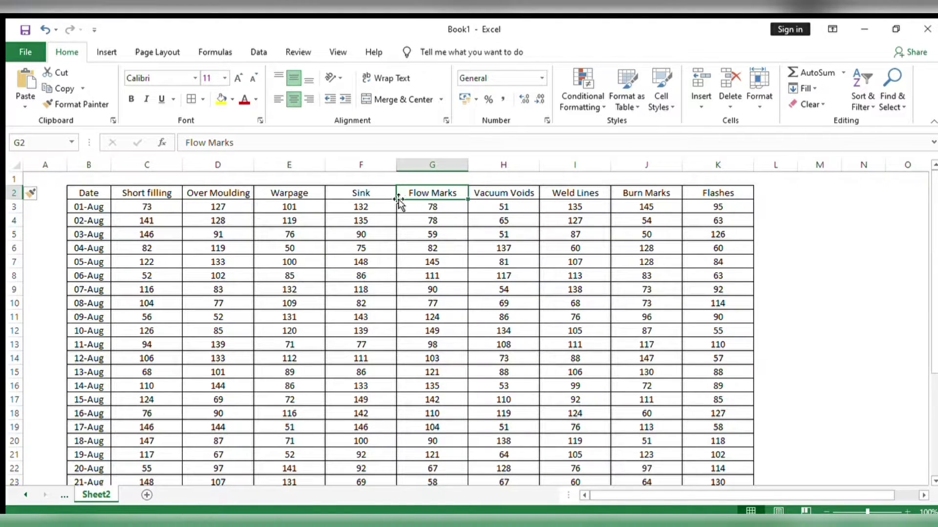
pyautogui.moveTo(383, 193); pyautogui.dragTo(704, 192)
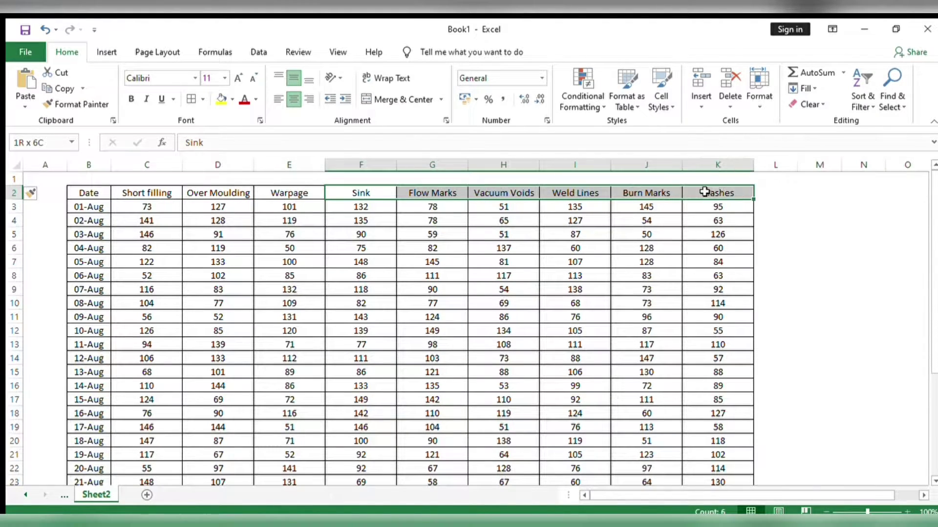
pyautogui.click(794, 235)
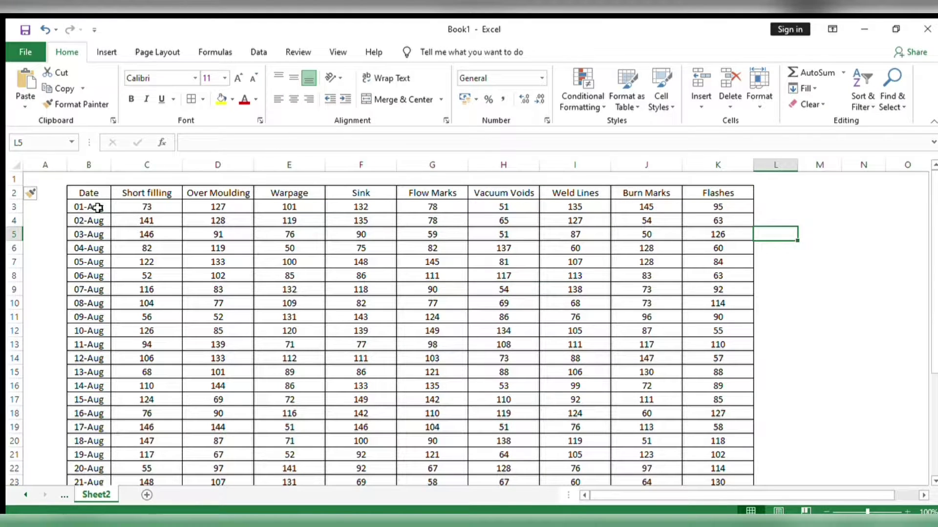
pyautogui.moveTo(98, 207); pyautogui.dragTo(85, 469)
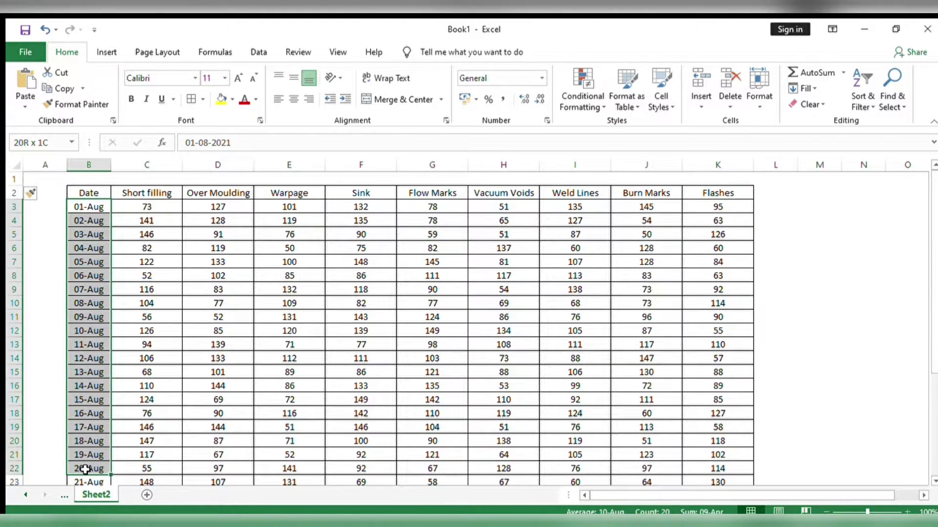
pyautogui.click(805, 330)
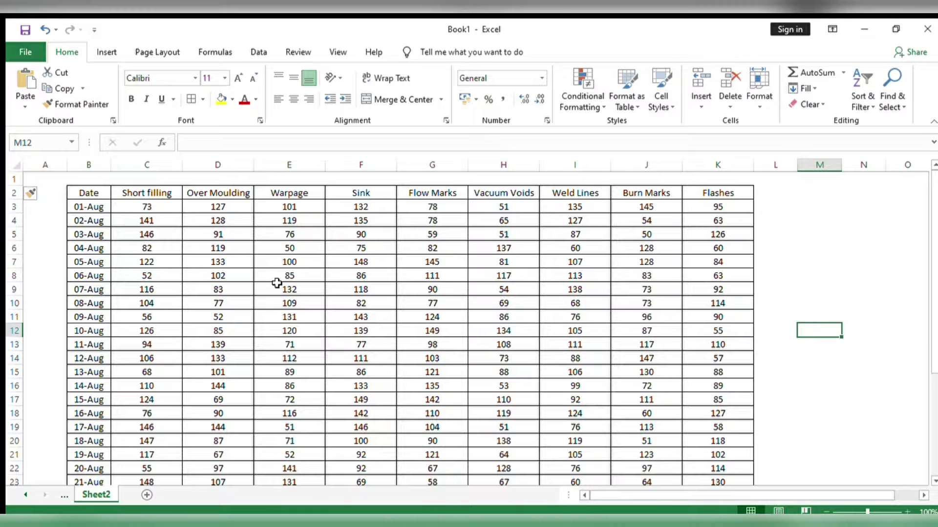
pyautogui.moveTo(144, 207); pyautogui.dragTo(732, 209)
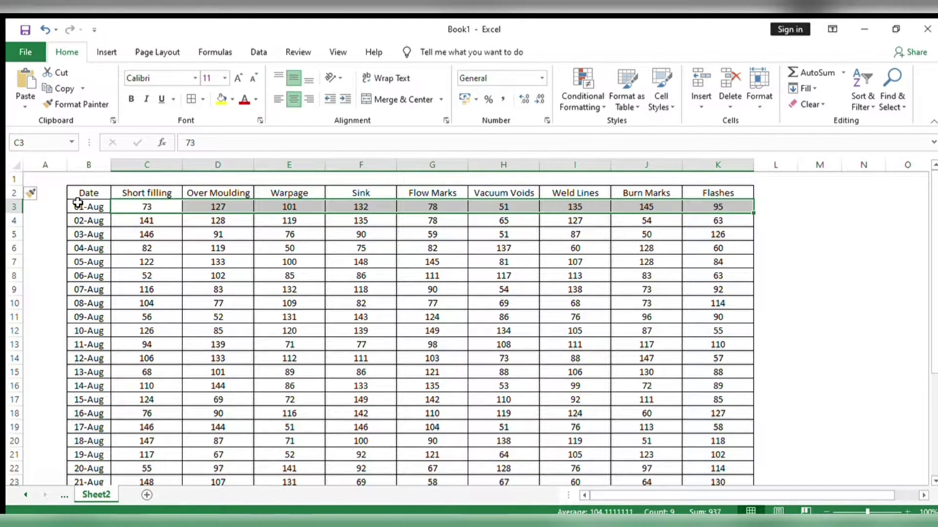
pyautogui.click(14, 209)
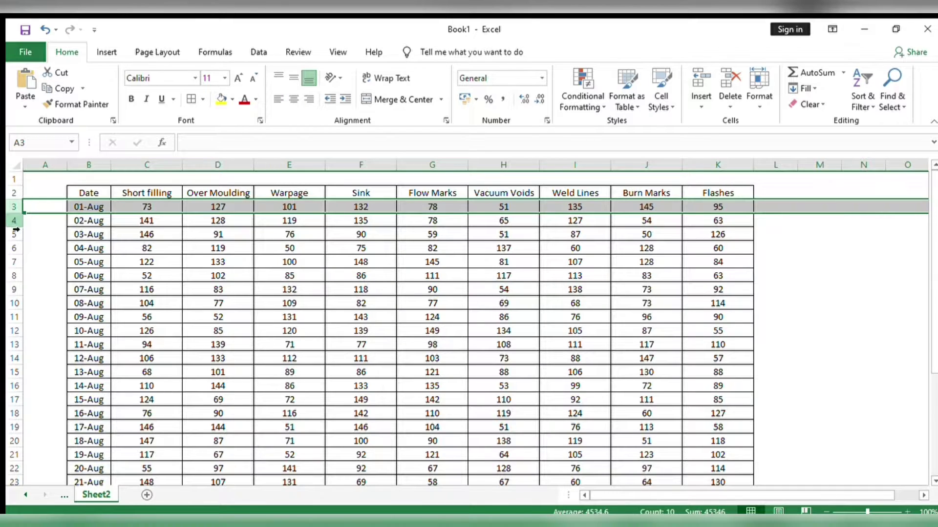
pyautogui.click(16, 225)
pyautogui.scroll(-6, 38, 251)
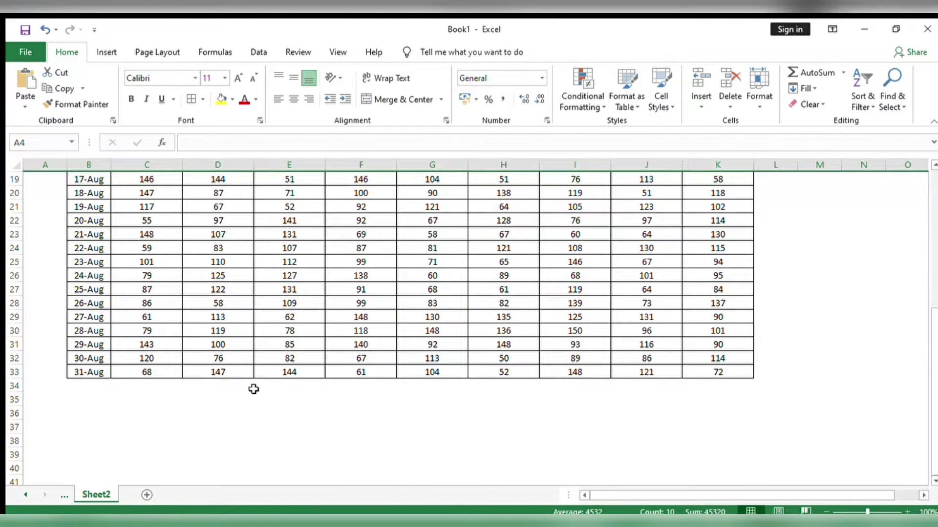
pyautogui.scroll(6, 282, 390)
pyautogui.click(309, 385)
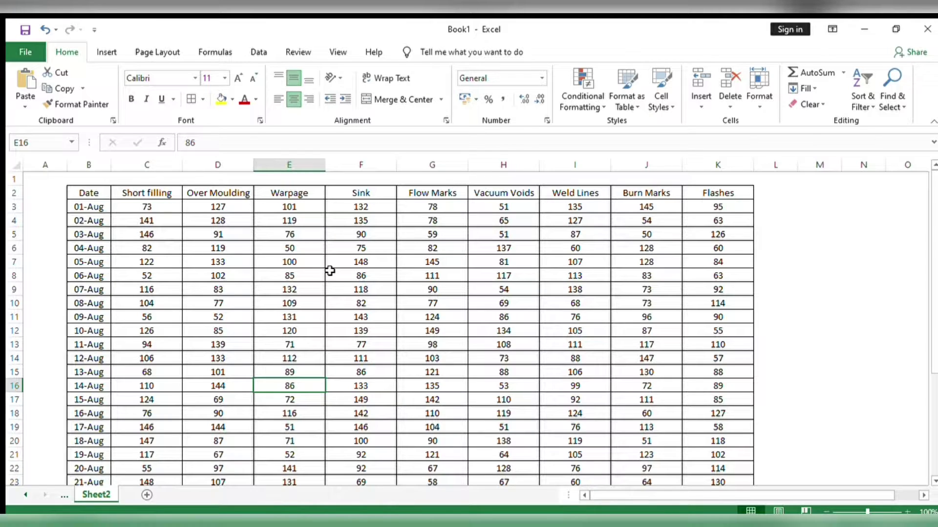
# Create a PivotTable on a new worksheet from the whole defect table, B2:K33, including its headers.
pyautogui.click(97, 194)
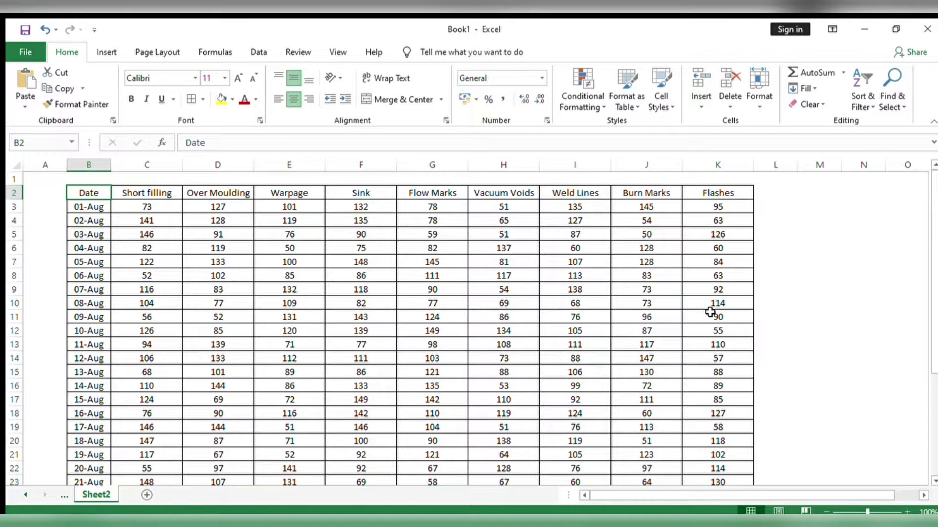
pyautogui.hotkey('ctrl', 'shift', 'Right')
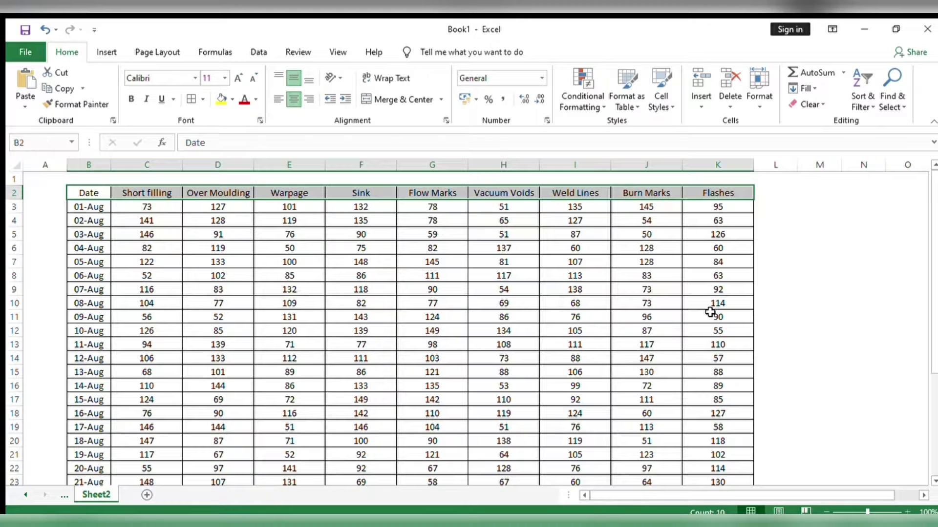
pyautogui.hotkey('ctrl', 'shift', 'Down')
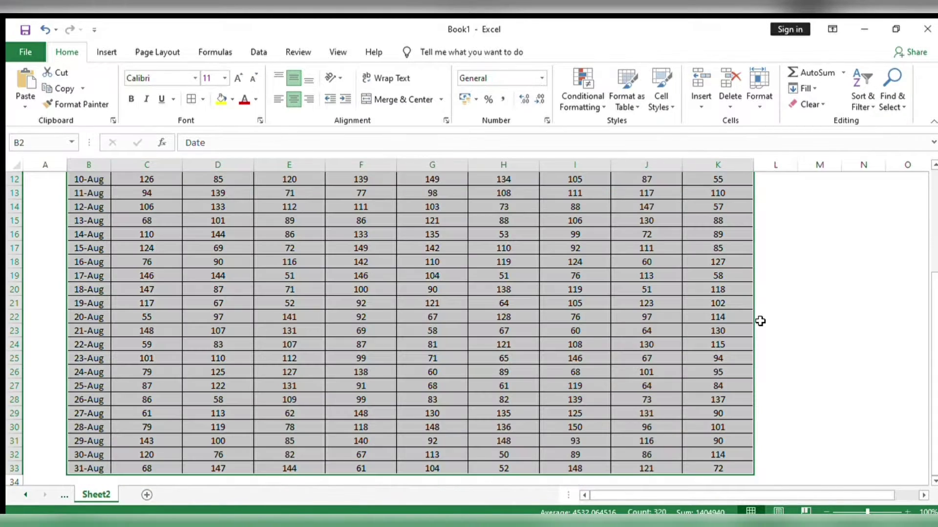
pyautogui.scroll(4, 322, 342)
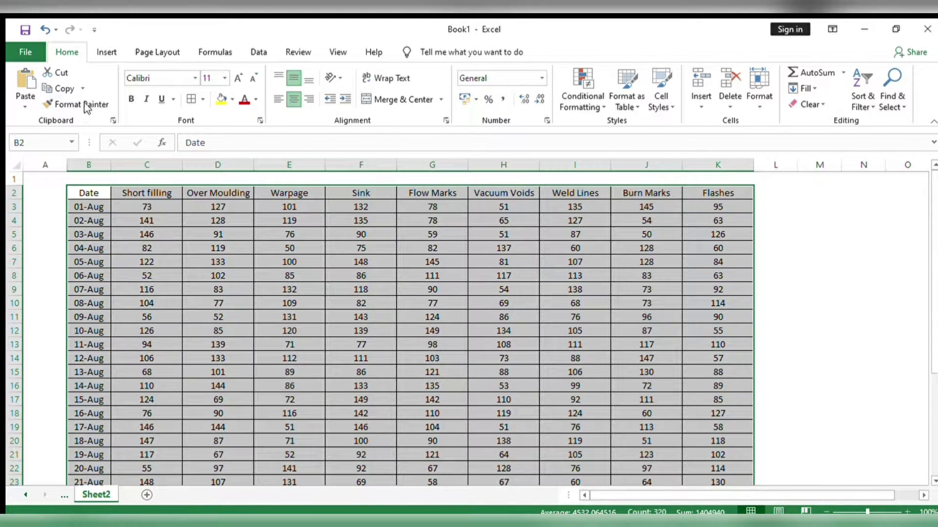
pyautogui.click(96, 53)
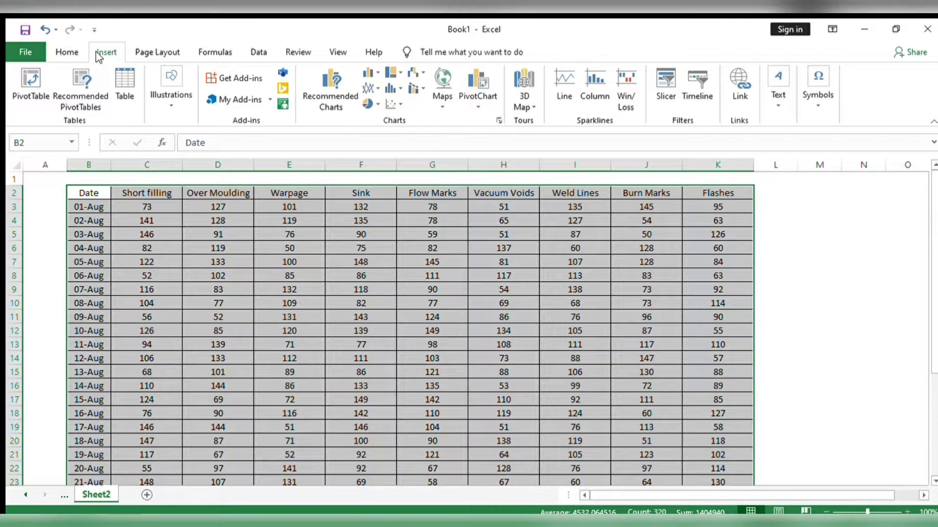
pyautogui.click(26, 91)
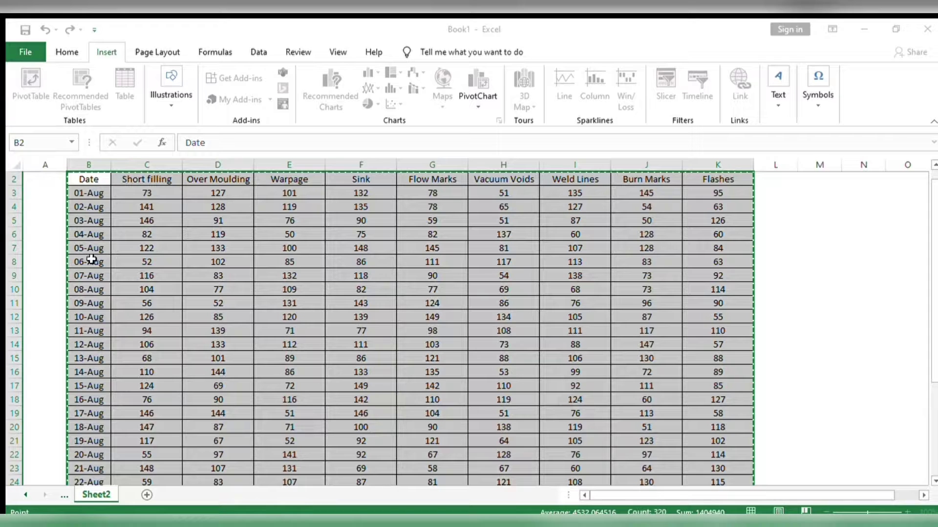
pyautogui.scroll(-4, 87, 322)
pyautogui.scroll(-2, 88, 362)
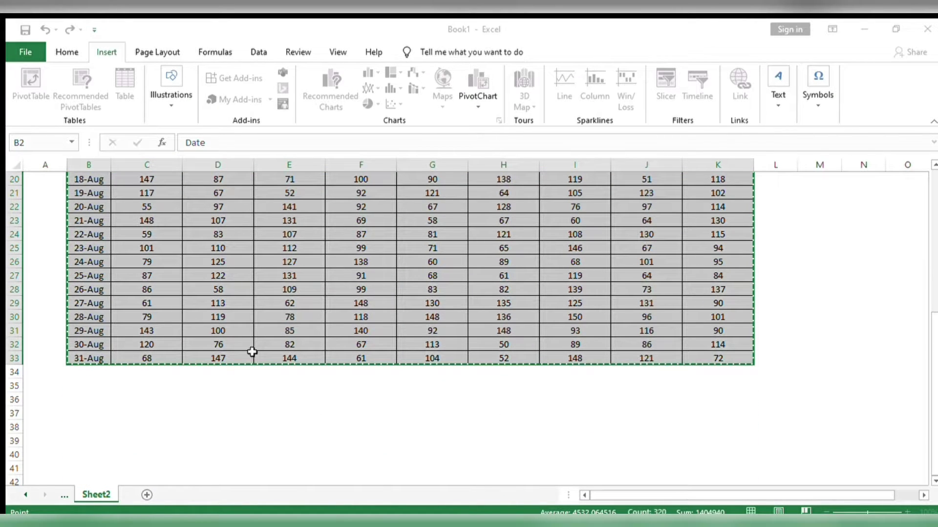
pyautogui.scroll(1, 735, 356)
pyautogui.scroll(5, 737, 355)
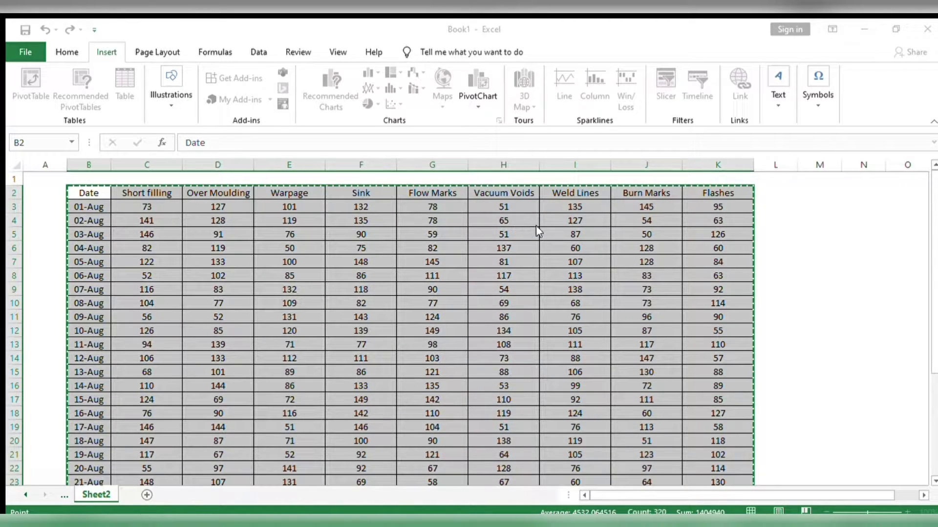
pyautogui.press('Return')
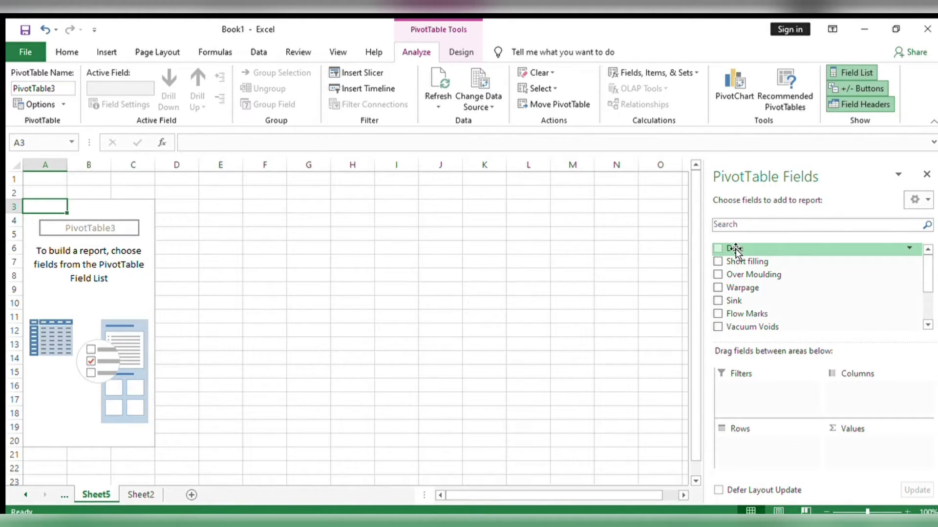
# Add Date to the PivotTable's rows and Short filling and Over Moulding to its values.
pyautogui.moveTo(736, 251); pyautogui.dragTo(754, 447)
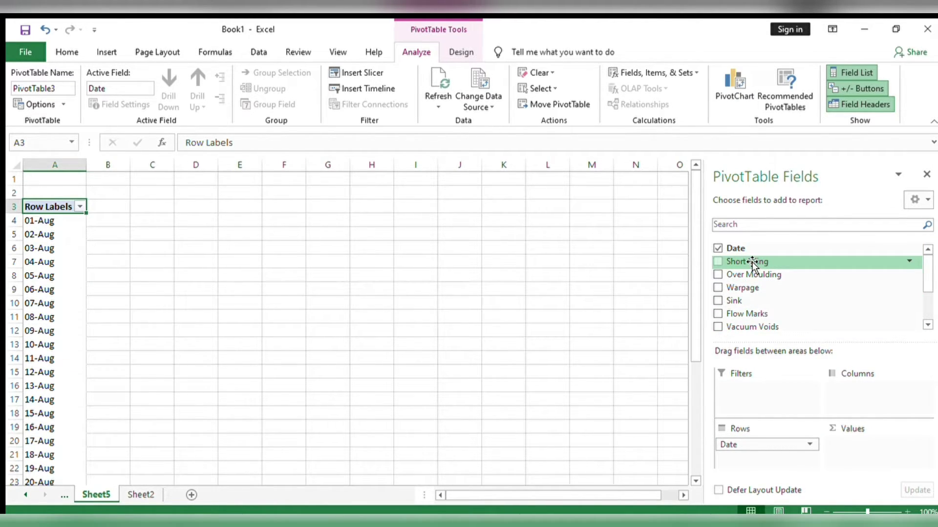
pyautogui.moveTo(753, 266); pyautogui.dragTo(875, 448)
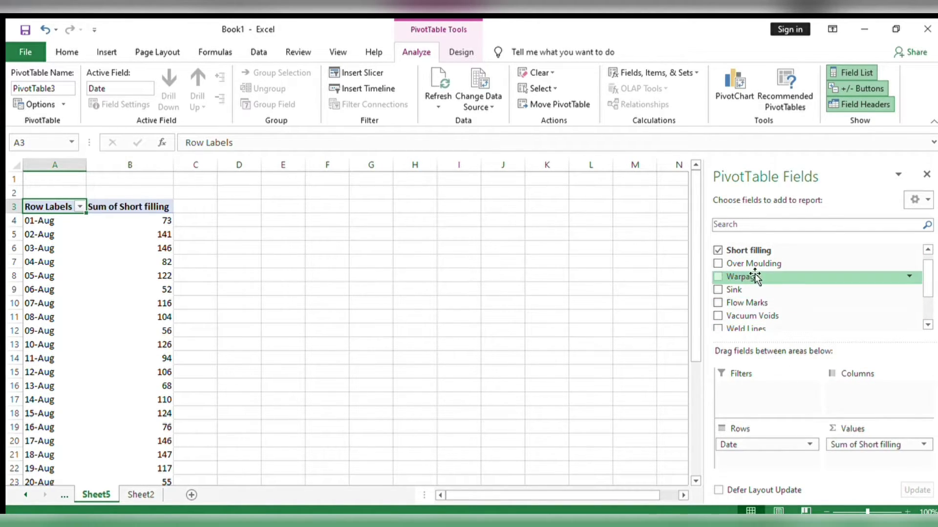
pyautogui.moveTo(753, 264); pyautogui.dragTo(870, 467)
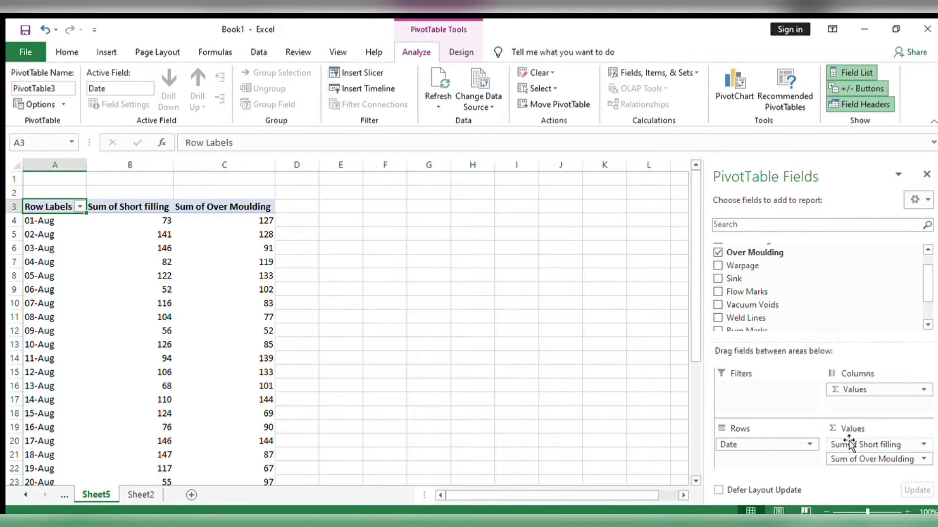
# Add Warpage, Sink, Vacuum Voids, Flow Marks, Weld Lines, Burn Marks and Flashes to the PivotTable's values and close the field list.
pyautogui.click(716, 265)
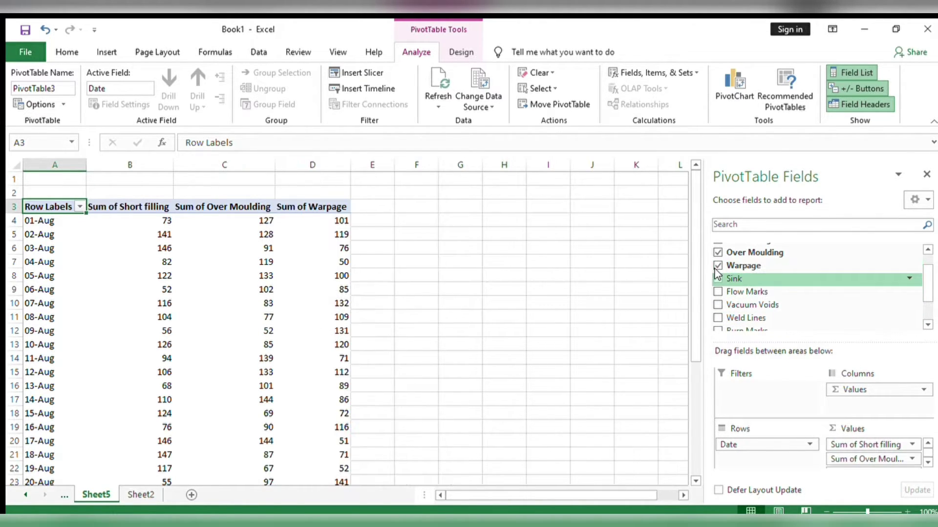
pyautogui.click(716, 278)
pyautogui.click(713, 302)
pyautogui.click(710, 288)
pyautogui.scroll(-1, 718, 293)
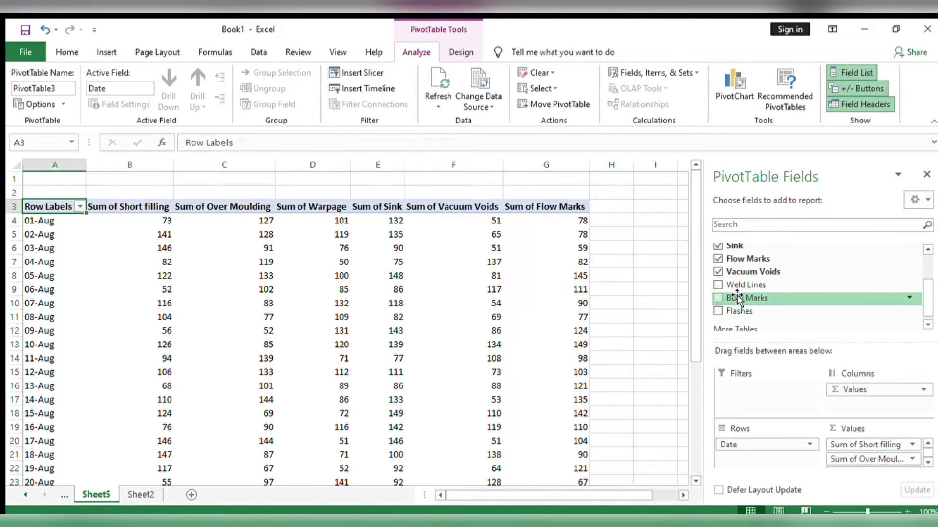
pyautogui.click(716, 286)
pyautogui.click(716, 299)
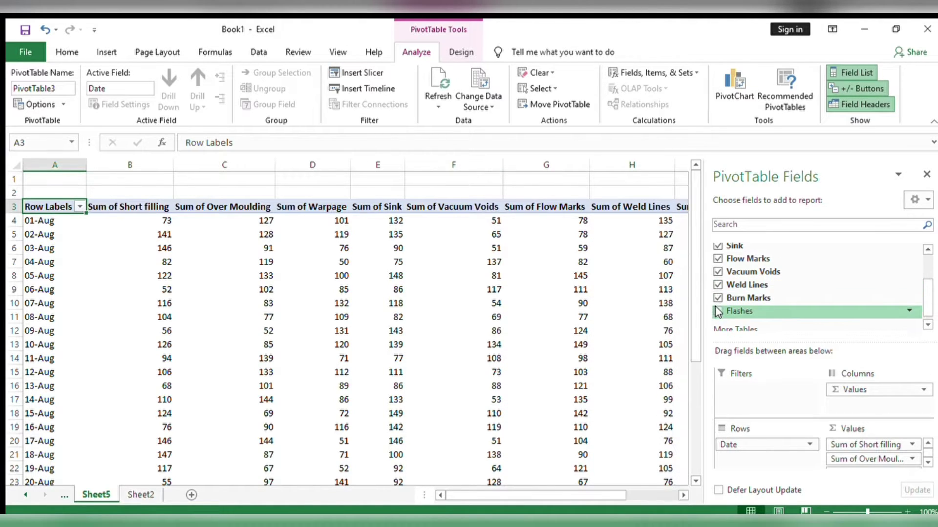
pyautogui.click(716, 310)
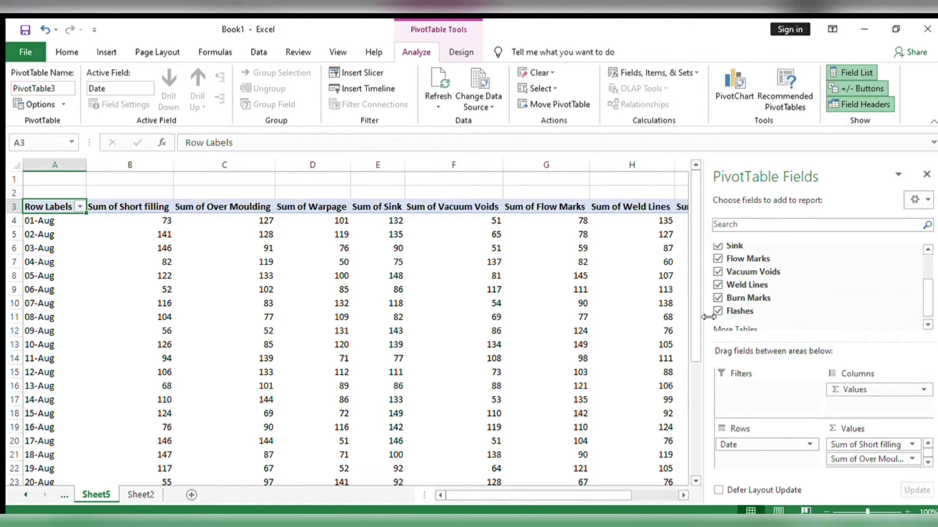
pyautogui.click(926, 175)
# Examine the Grand Total row of the PivotTable across all defect types.
pyautogui.click(762, 301)
pyautogui.scroll(-7, 303, 297)
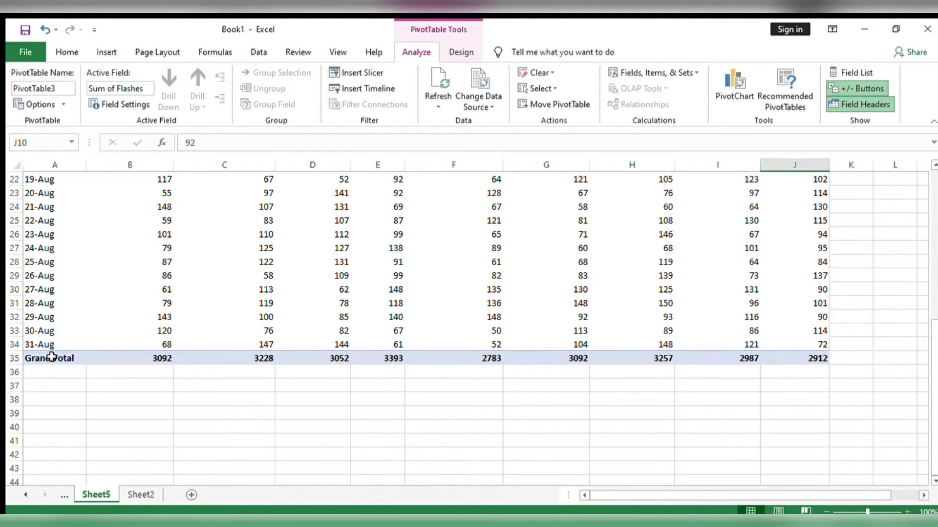
pyautogui.click(48, 360)
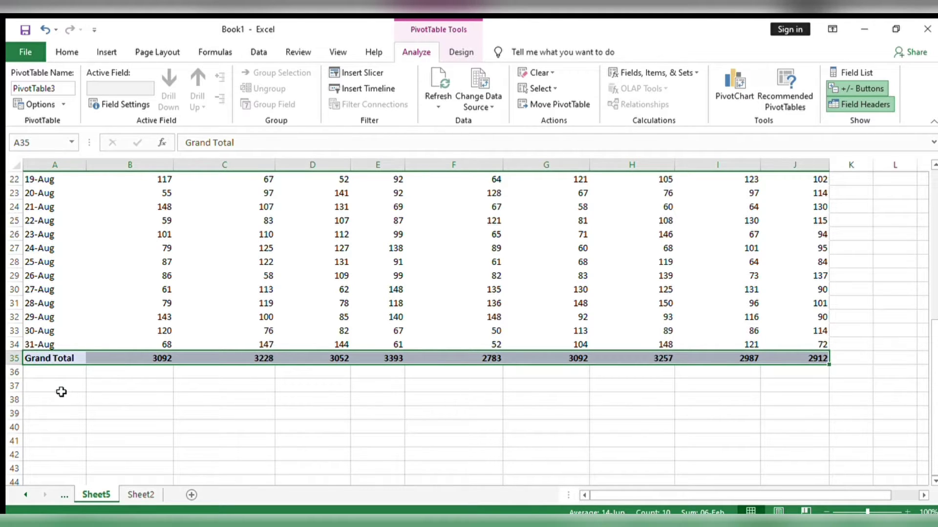
pyautogui.click(83, 380)
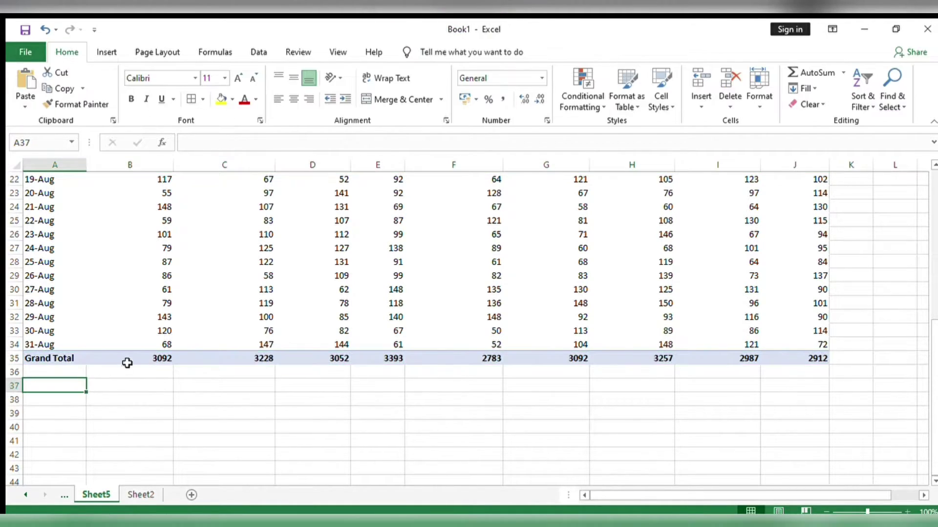
pyautogui.moveTo(126, 361); pyautogui.dragTo(802, 356)
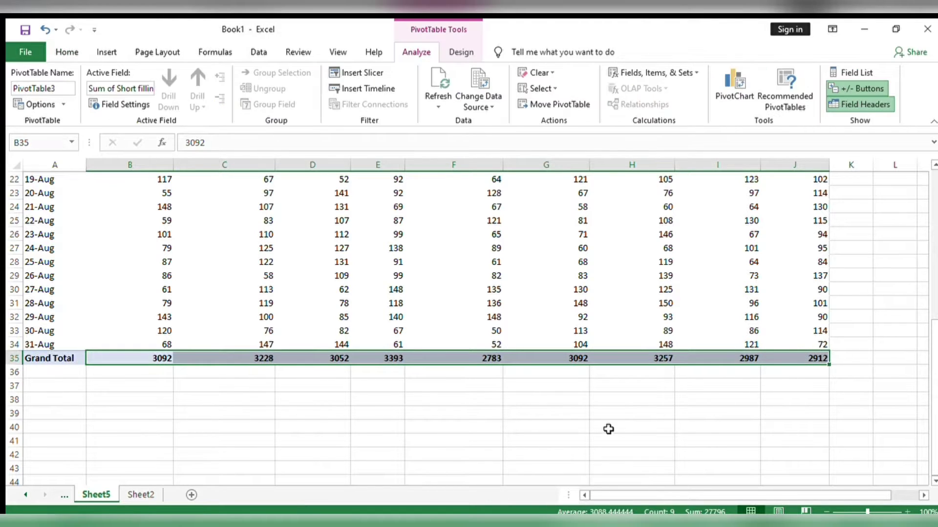
pyautogui.click(607, 429)
pyautogui.scroll(5, 306, 408)
pyautogui.scroll(2, 305, 407)
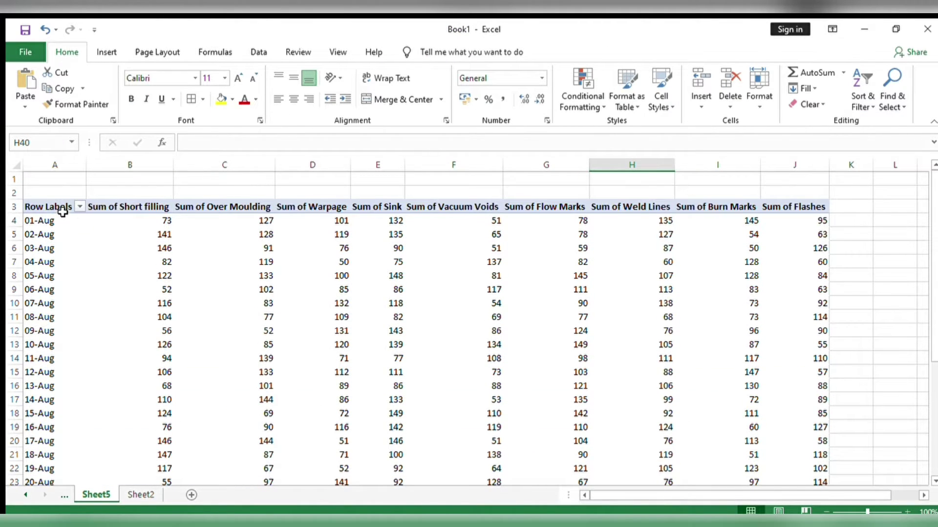
# Insert a stacked column PivotChart of all defect types by date from the PivotTable range A3:J34.
pyautogui.moveTo(54, 206); pyautogui.dragTo(781, 456)
pyautogui.scroll(5, 342, 390)
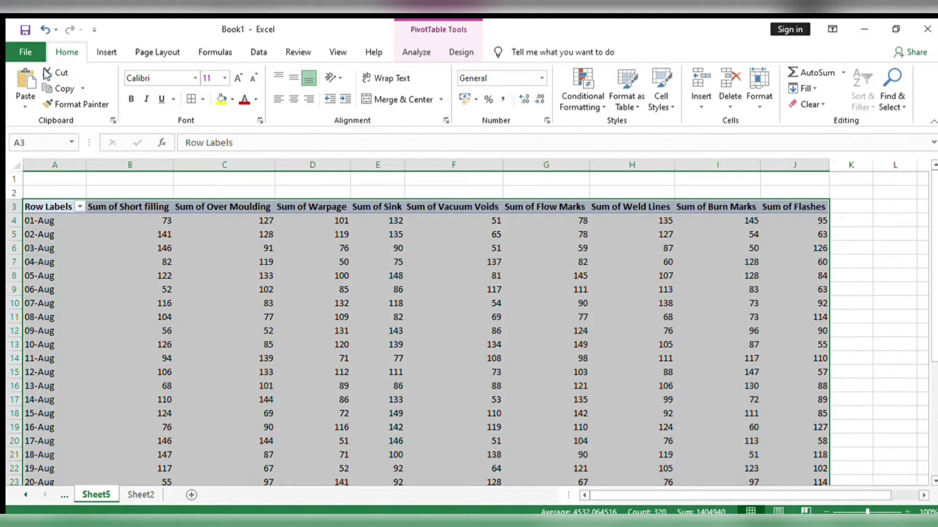
pyautogui.click(102, 52)
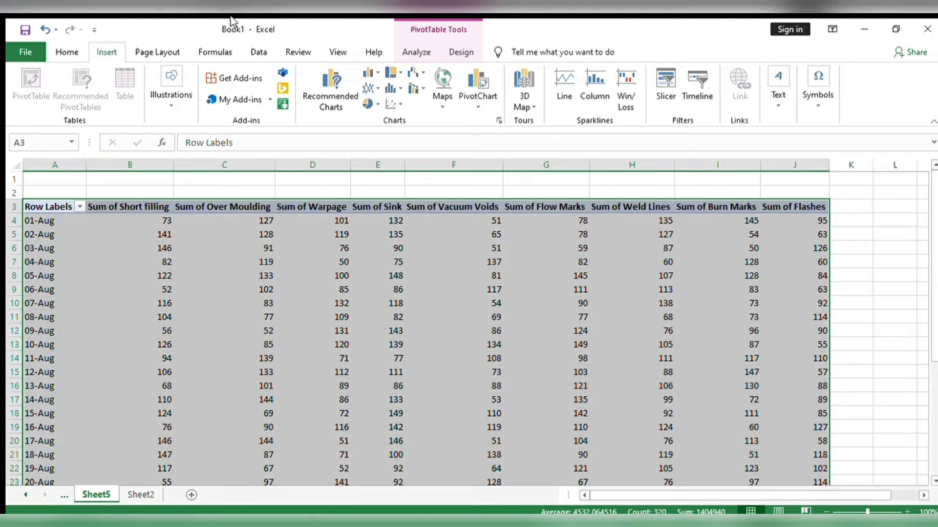
pyautogui.click(330, 106)
pyautogui.click(497, 120)
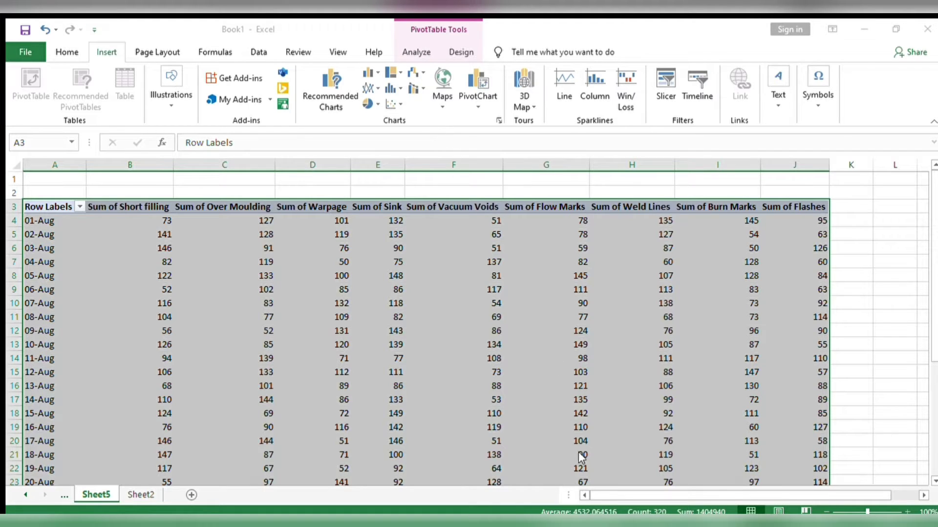
pyautogui.click(594, 454)
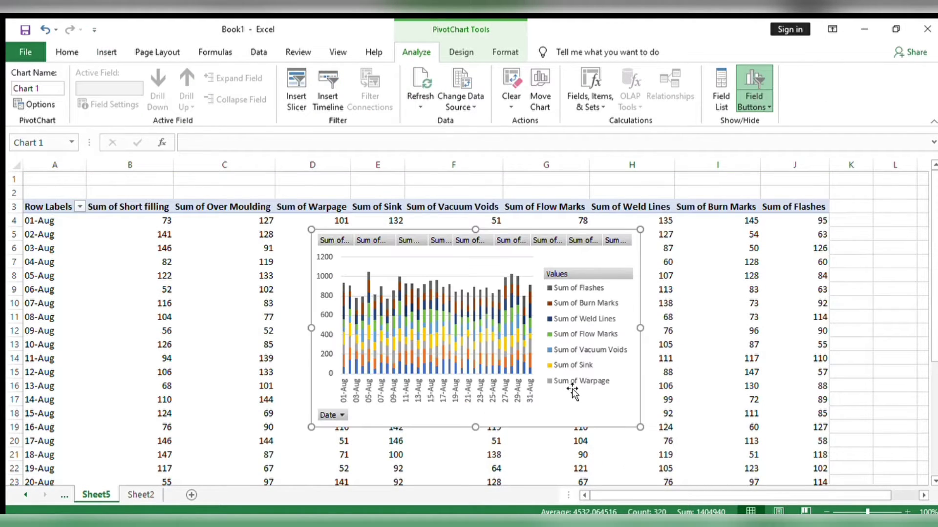
# Enlarge the PivotChart to span about columns B to H, so the legend lists all nine defect types and the axis every date.
pyautogui.scroll(-1, 572, 389)
pyautogui.moveTo(557, 369); pyautogui.dragTo(659, 468)
pyautogui.scroll(1, 656, 464)
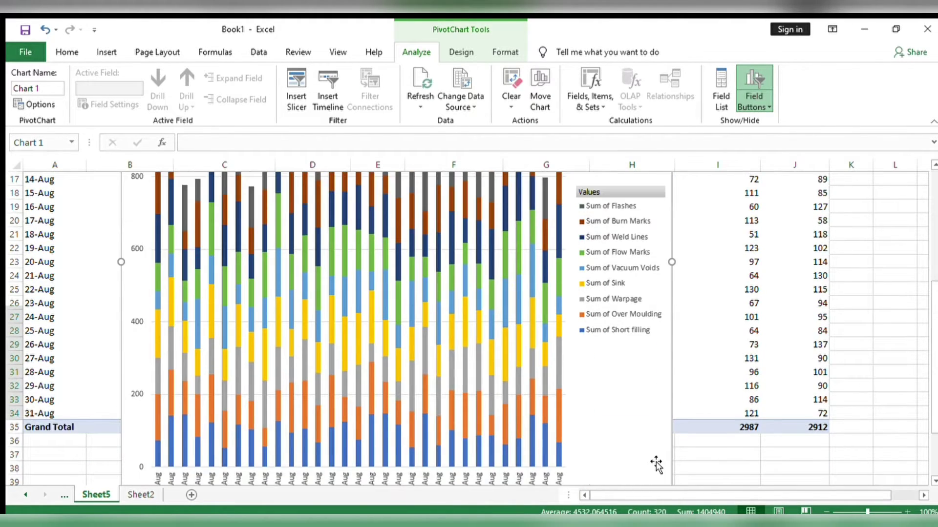
pyautogui.scroll(-2, 656, 464)
pyautogui.moveTo(672, 437); pyautogui.dragTo(666, 251)
pyautogui.scroll(6, 669, 323)
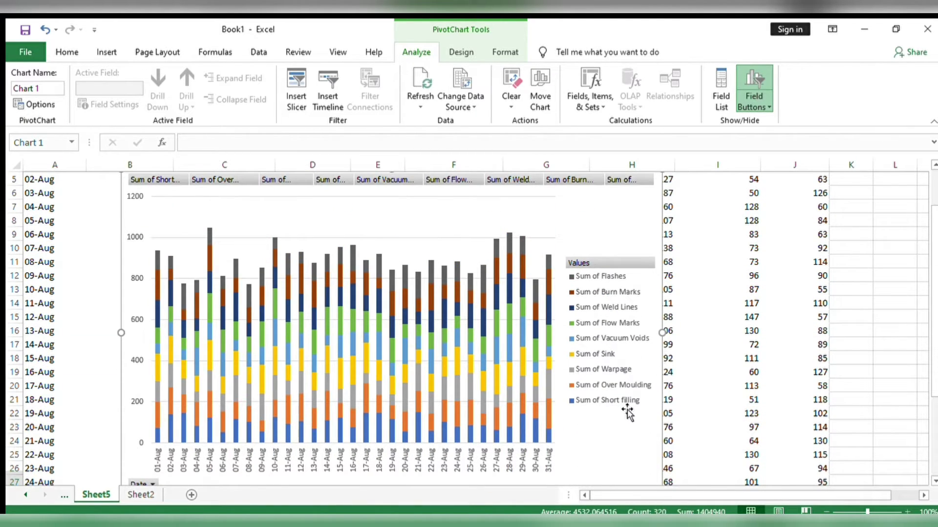
pyautogui.scroll(-1, 626, 420)
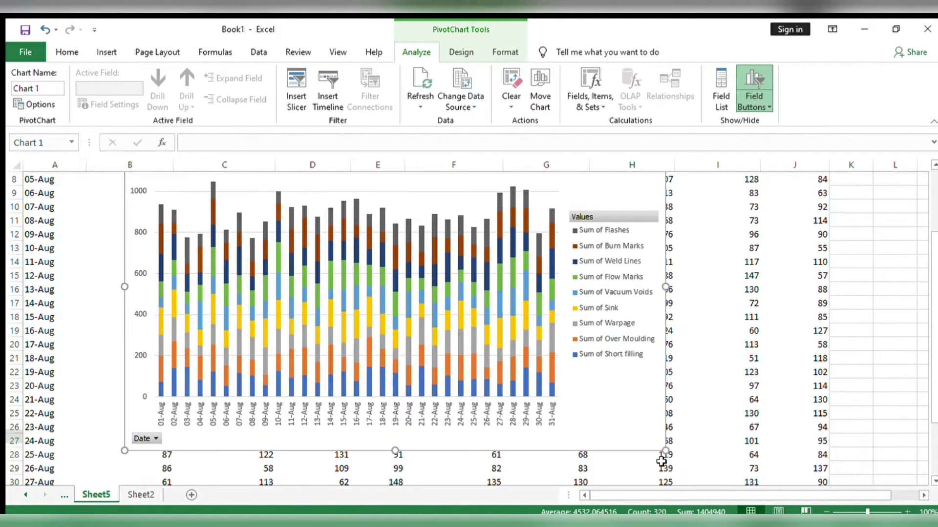
pyautogui.moveTo(665, 450); pyautogui.dragTo(664, 411)
pyautogui.scroll(1, 674, 363)
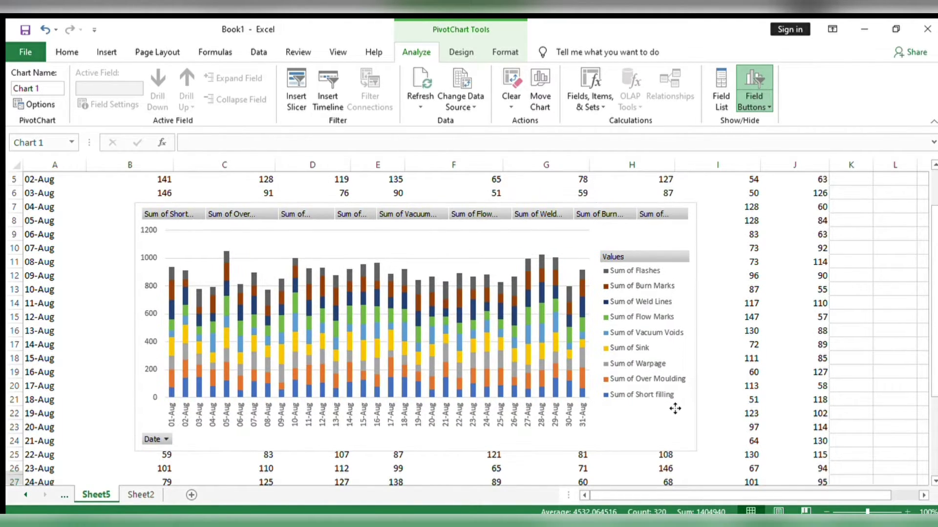
# Move the PivotChart below the PivotTable's Grand Total row, with its upper edge at about row 38.
pyautogui.scroll(-1, 455, 394)
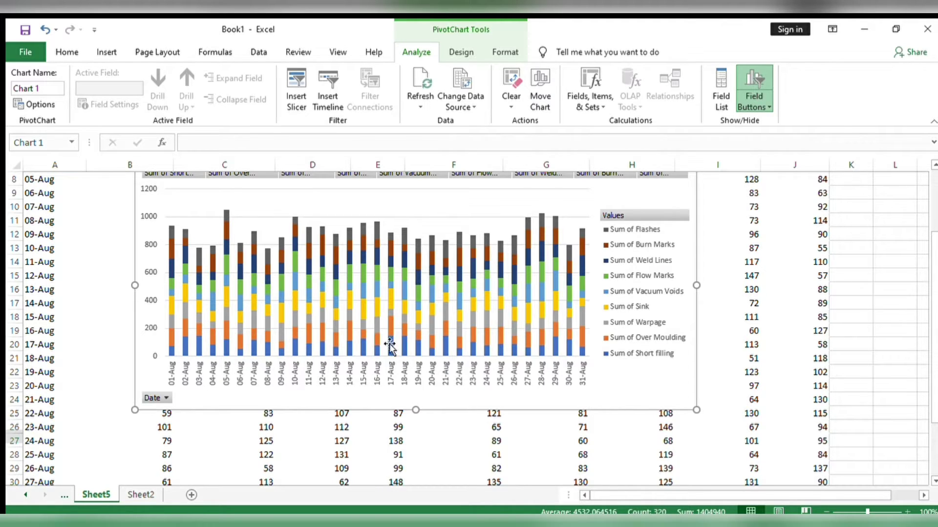
pyautogui.scroll(-2, 584, 386)
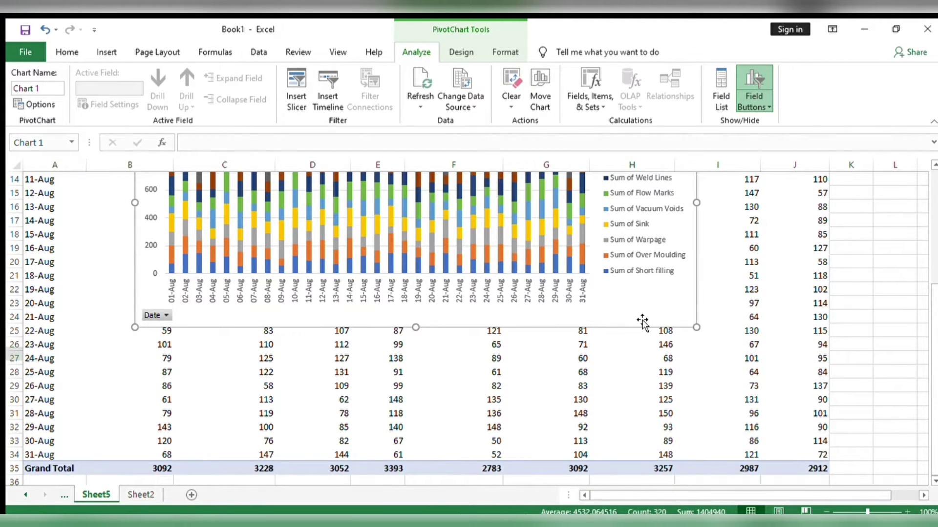
pyautogui.scroll(-1, 642, 315)
pyautogui.moveTo(639, 272); pyautogui.dragTo(637, 406)
pyautogui.scroll(-2, 633, 349)
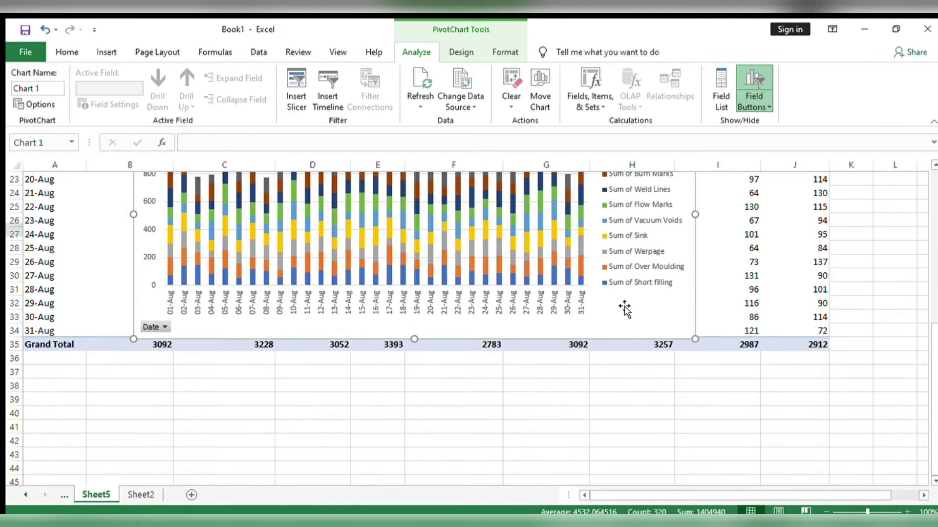
pyautogui.moveTo(625, 308); pyautogui.dragTo(596, 446)
pyautogui.scroll(-3, 596, 344)
pyautogui.moveTo(598, 396); pyautogui.dragTo(598, 428)
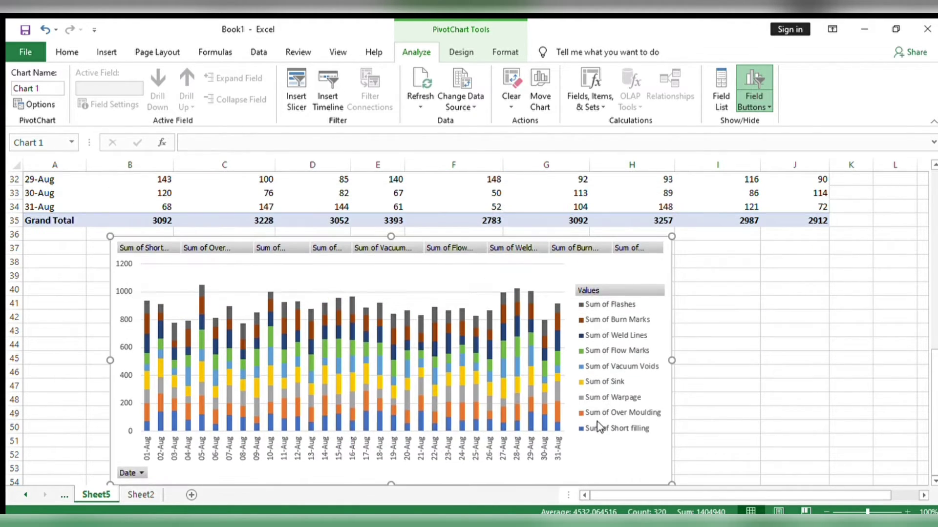
pyautogui.scroll(-2, 606, 403)
pyautogui.moveTo(613, 367); pyautogui.dragTo(601, 389)
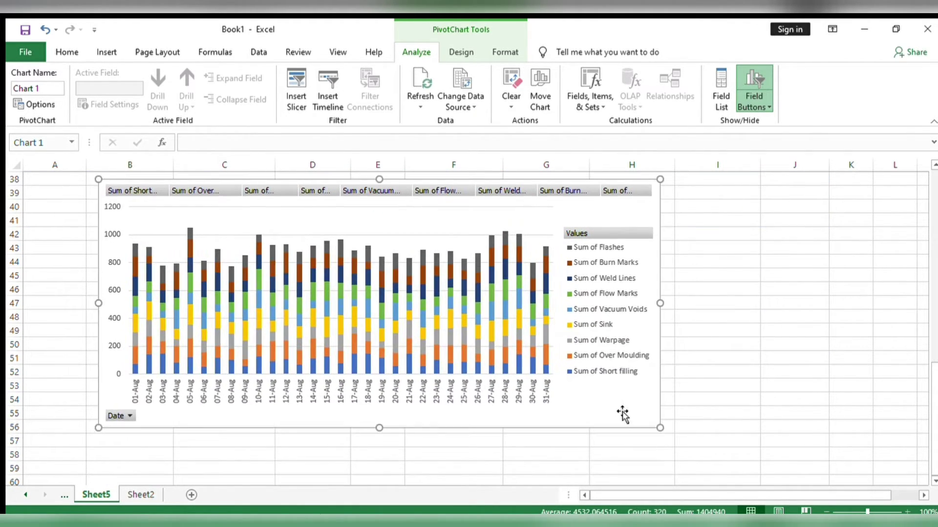
# Enlarge the PivotChart to span columns B to I and about rows 38 to 57, and deselect it.
pyautogui.moveTo(659, 429); pyautogui.dragTo(733, 226)
pyautogui.scroll(2, 743, 368)
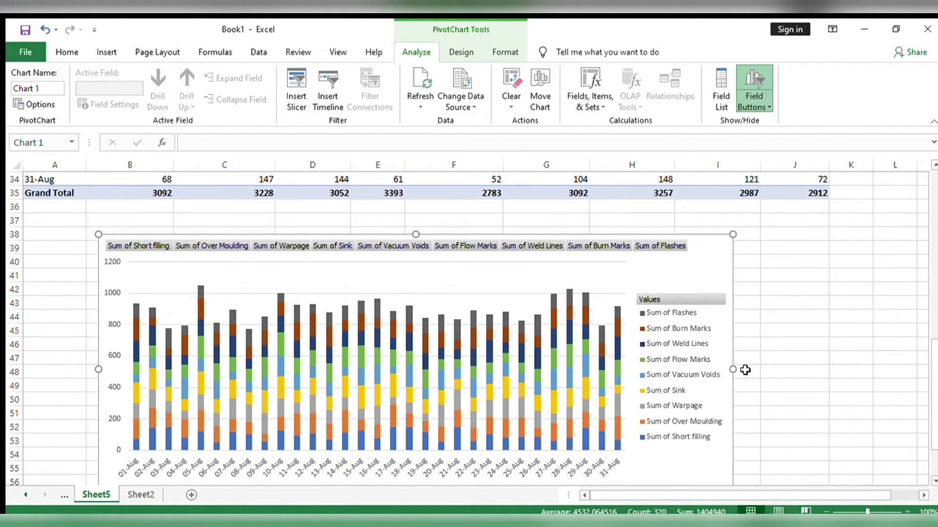
pyautogui.scroll(-2, 754, 370)
pyautogui.scroll(1, 753, 370)
pyautogui.click(880, 367)
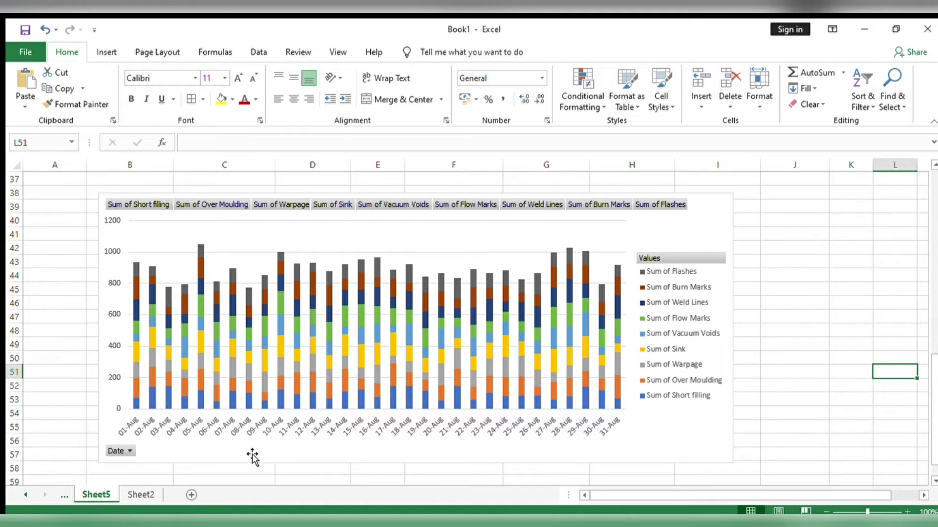
# Open the Date filter of the PivotChart.
pyautogui.click(126, 452)
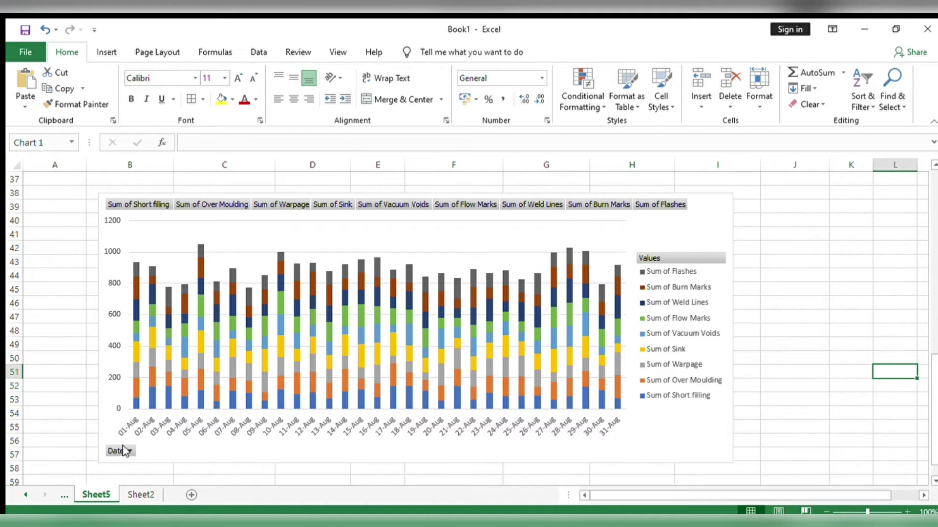